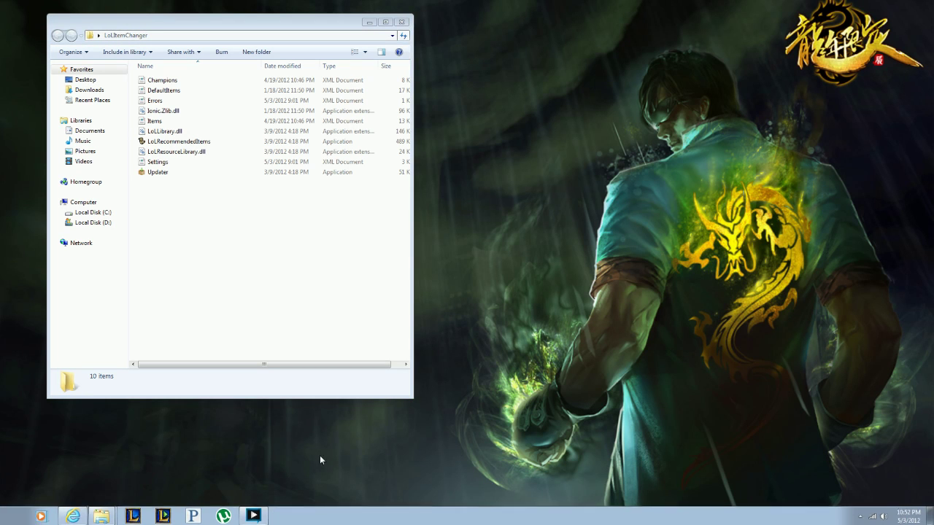
Launch LoLRecommendedItems from the LoLItemChanger folder.
{"action": "double_click", "coordinate": [237, 144]}
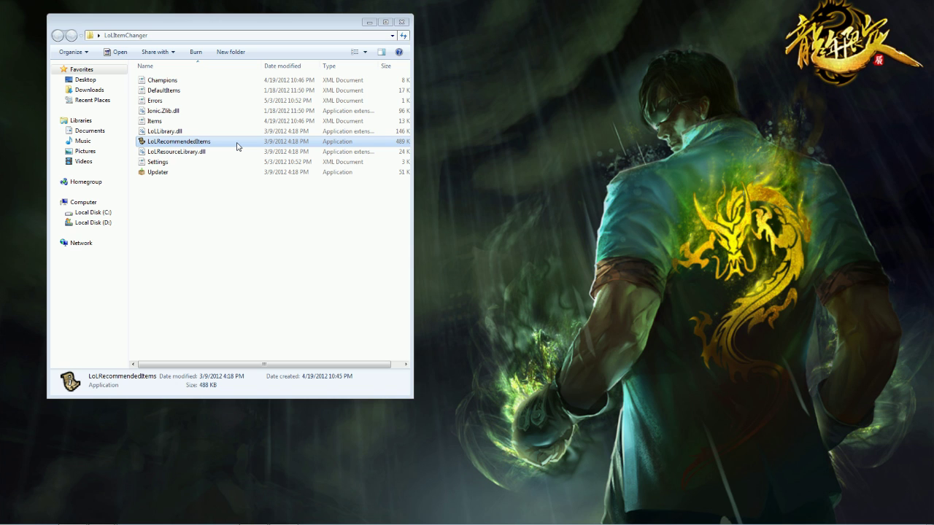
Start LoLRecommendedItems again so its Select Data prompt appears.
{"action": "double_click", "coordinate": [237, 146]}
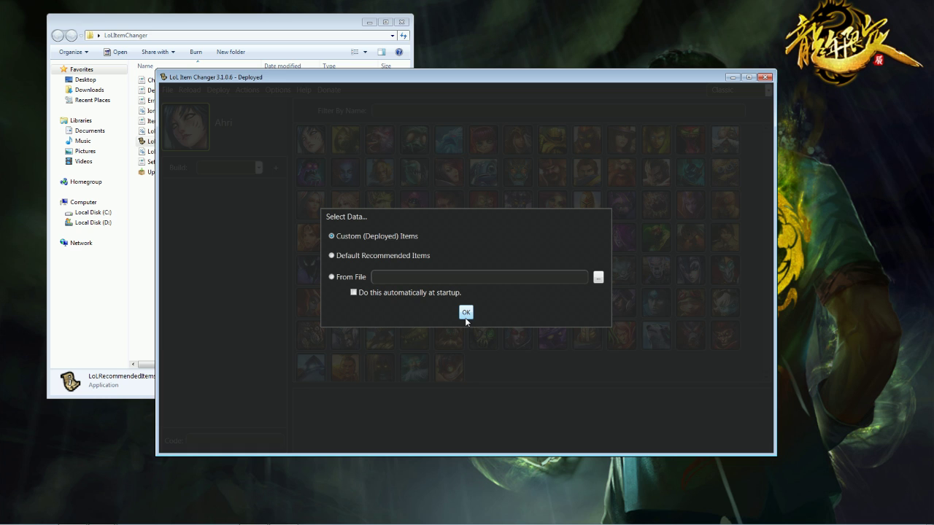
Load the Custom (Deployed) Items data and shift the window slightly left.
{"action": "left_click", "coordinate": [466, 315]}
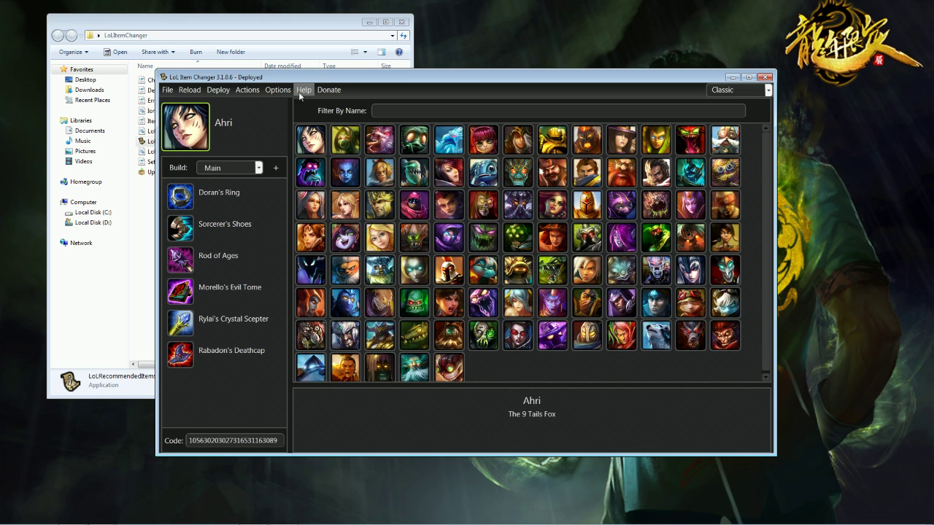
{"action": "left_click_drag", "start_coordinate": [312, 76], "coordinate": [286, 73]}
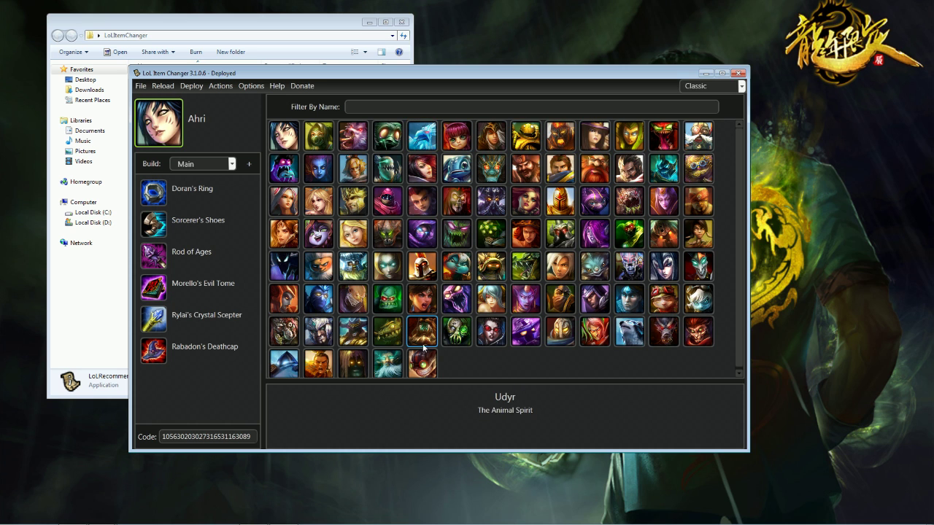
{"action": "scroll", "coordinate": [452, 335], "scroll_direction": "down", "scroll_amount": 1}
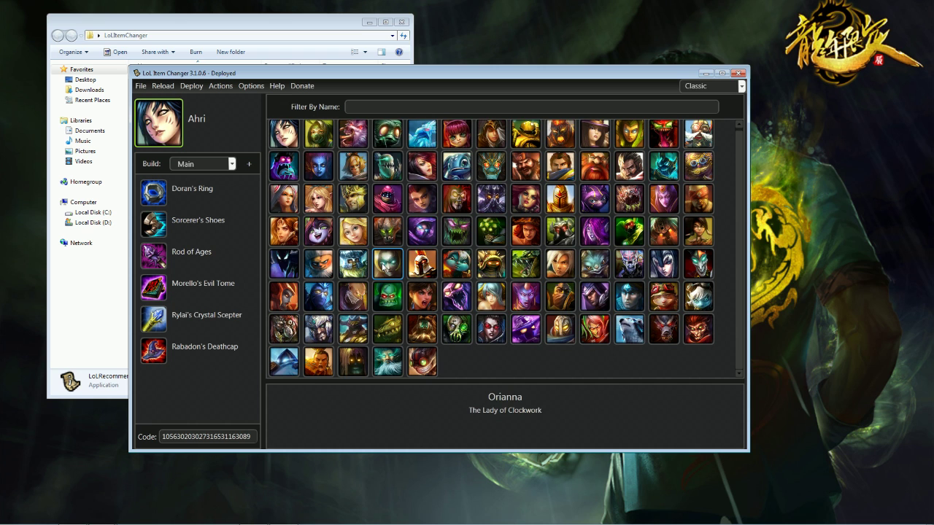
{"action": "scroll", "coordinate": [384, 266], "scroll_direction": "up", "scroll_amount": 1}
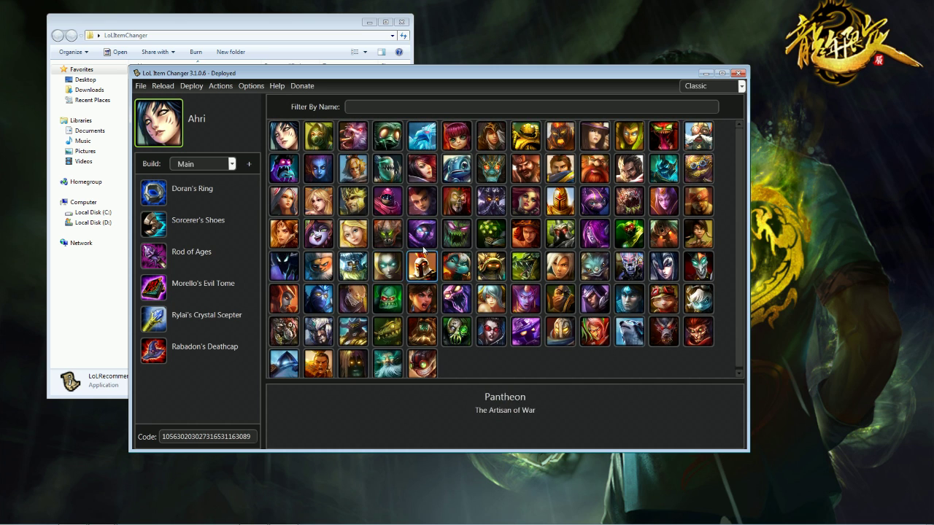
Filter champions by 'x' and show Xin Zhao's Main build.
{"action": "left_click", "coordinate": [406, 107]}
{"action": "type", "text": "x"}
{"action": "left_click", "coordinate": [387, 136]}
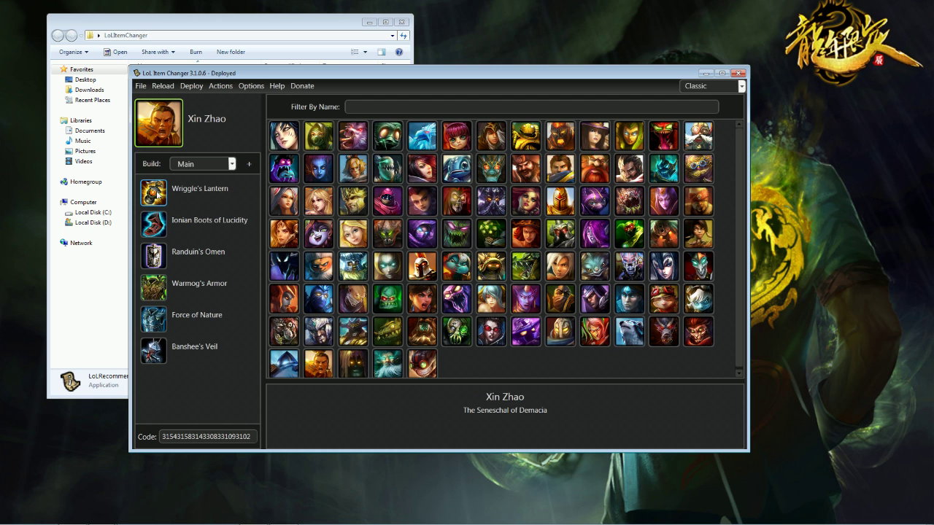
Browse the item catalogue and its type and name filters, then view Ionian Boots of Lucidity's details.
{"action": "left_click", "coordinate": [154, 203]}
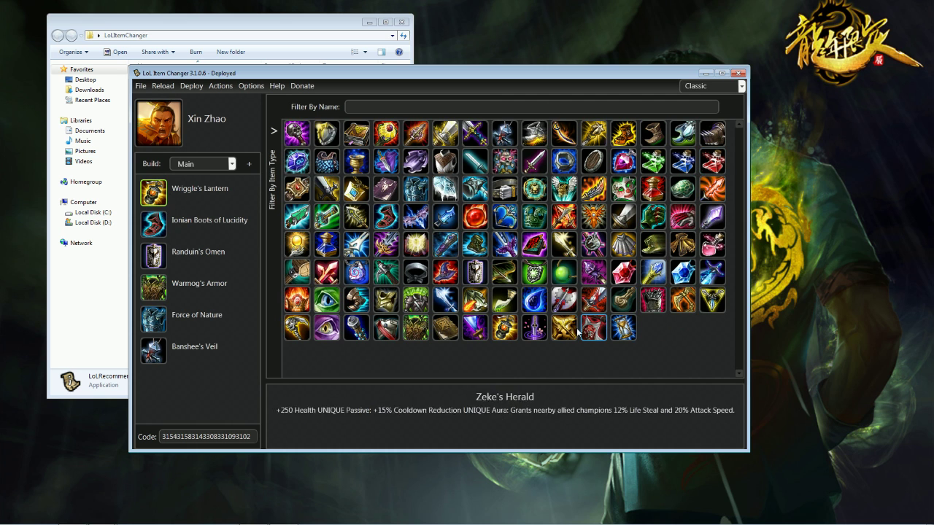
{"action": "left_click", "coordinate": [273, 132]}
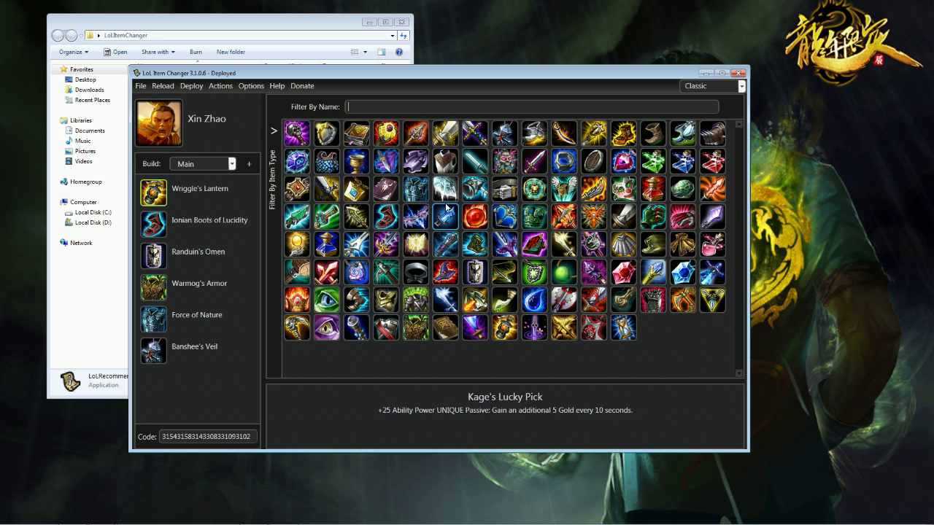
{"action": "type", "text": "w"}
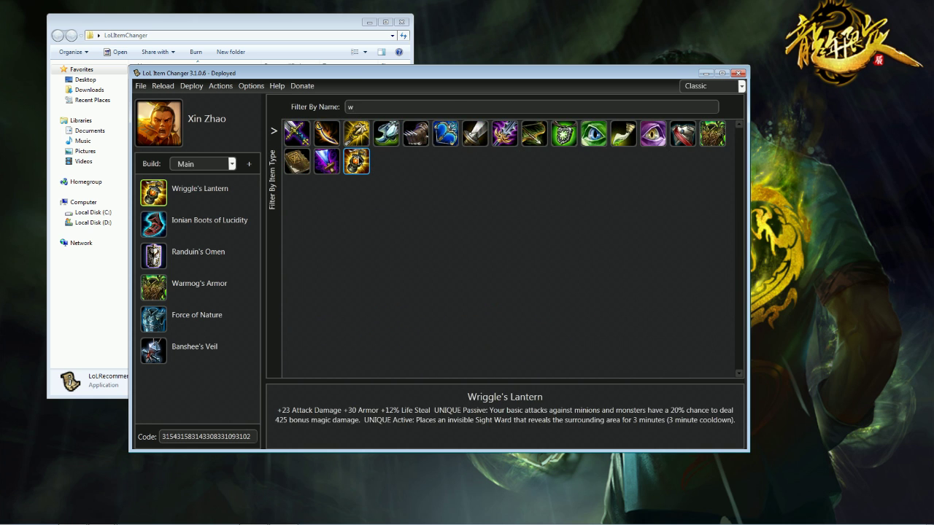
{"action": "key", "text": "BackSpace"}
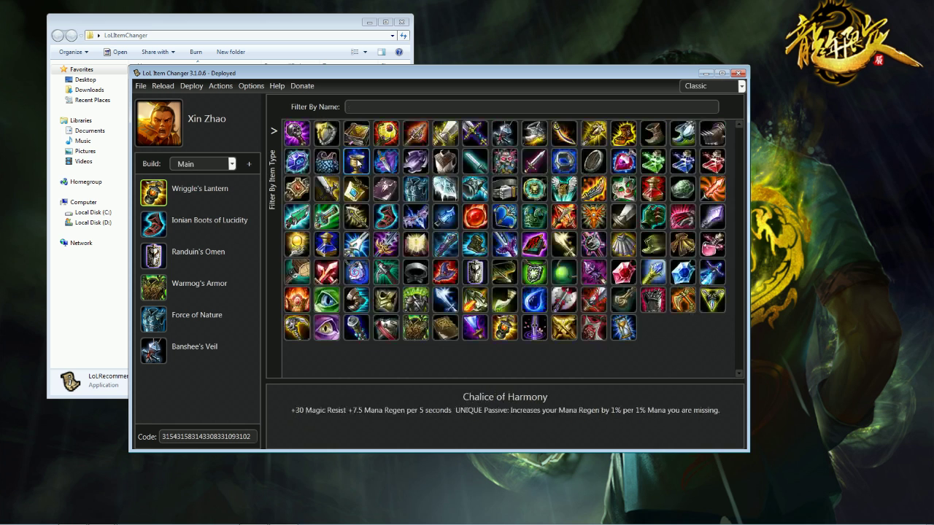
{"action": "left_click", "coordinate": [148, 233]}
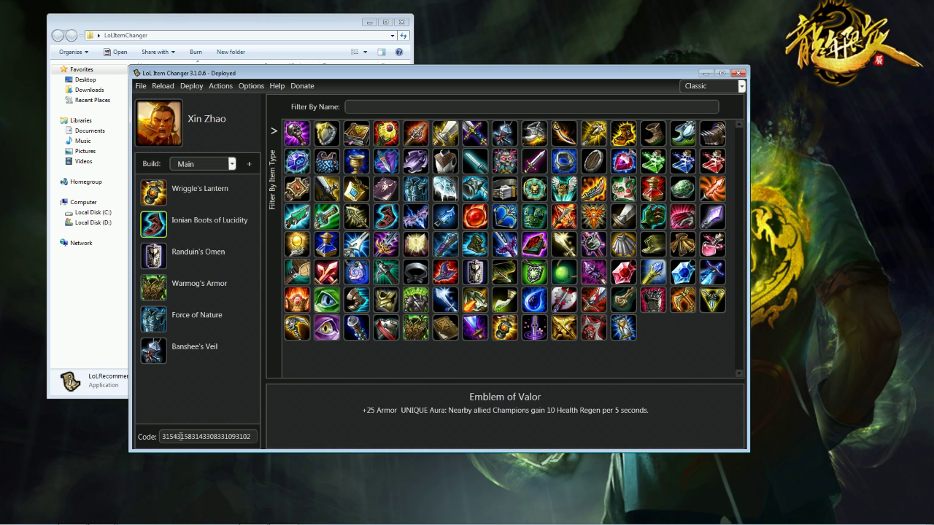
{"action": "left_click", "coordinate": [191, 86]}
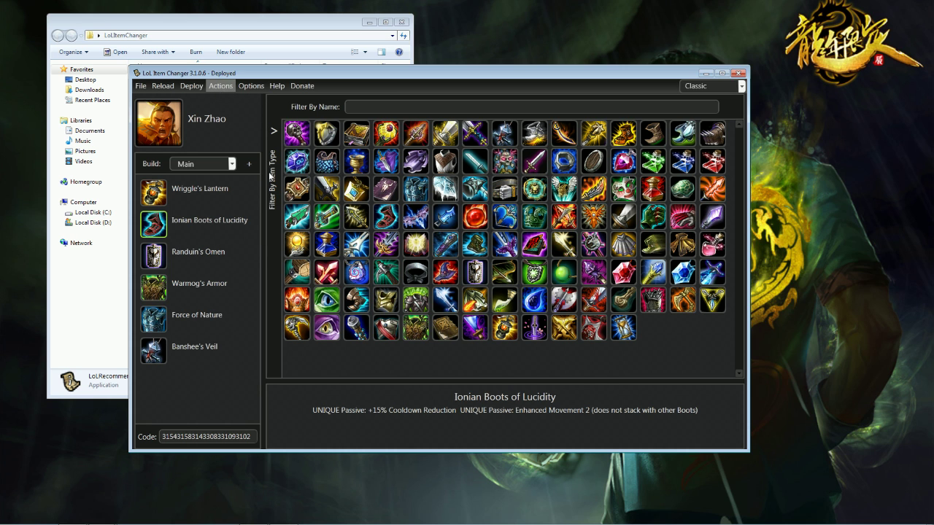
Switch to Graves and replace Doran's Blade with Phantom Dancer.
{"action": "left_click", "coordinate": [167, 140]}
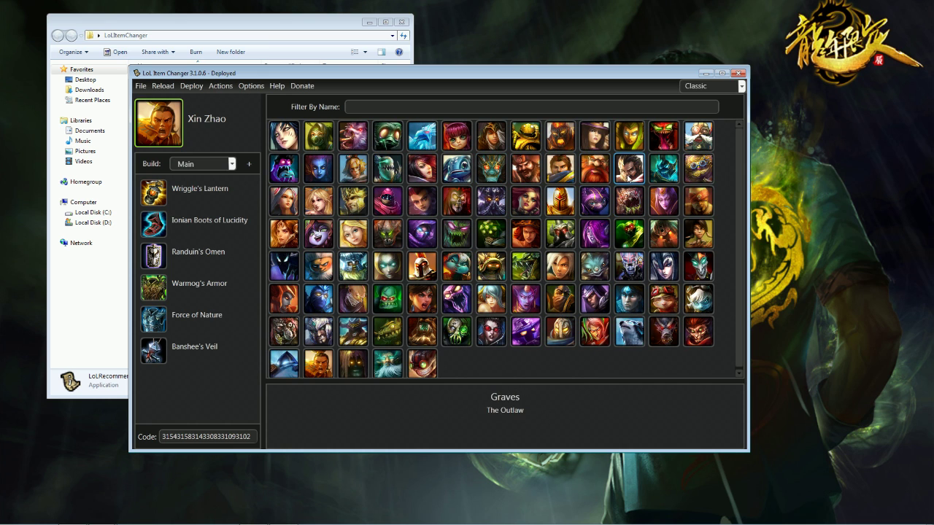
{"action": "left_click", "coordinate": [626, 175]}
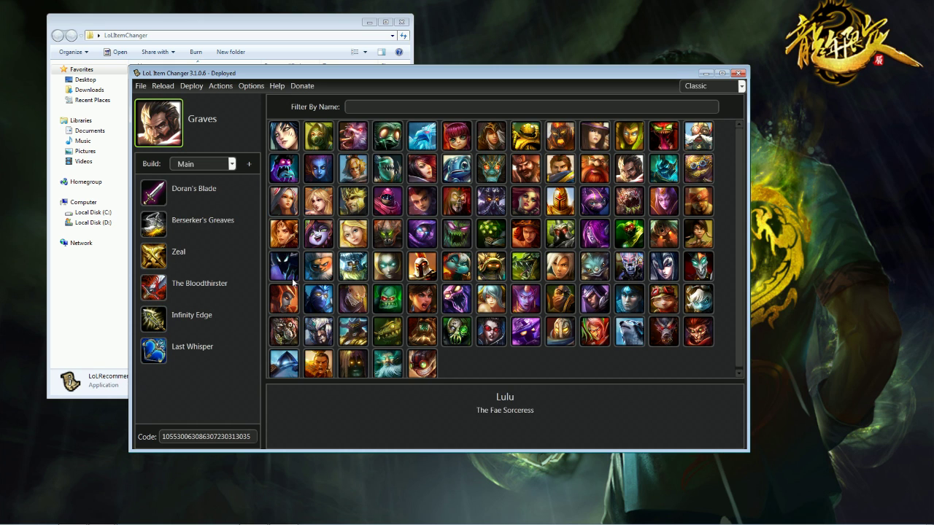
{"action": "left_click", "coordinate": [154, 198]}
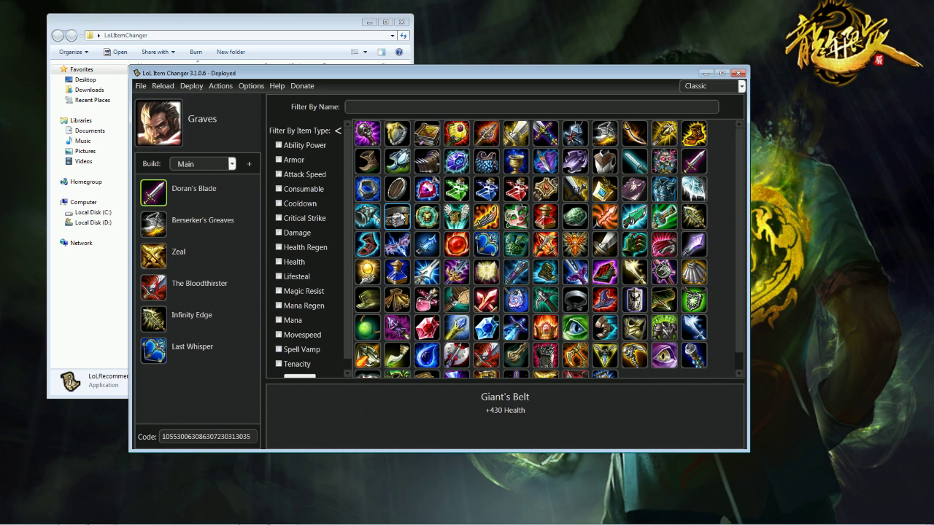
{"action": "scroll", "coordinate": [403, 218], "scroll_direction": "down", "scroll_amount": 1}
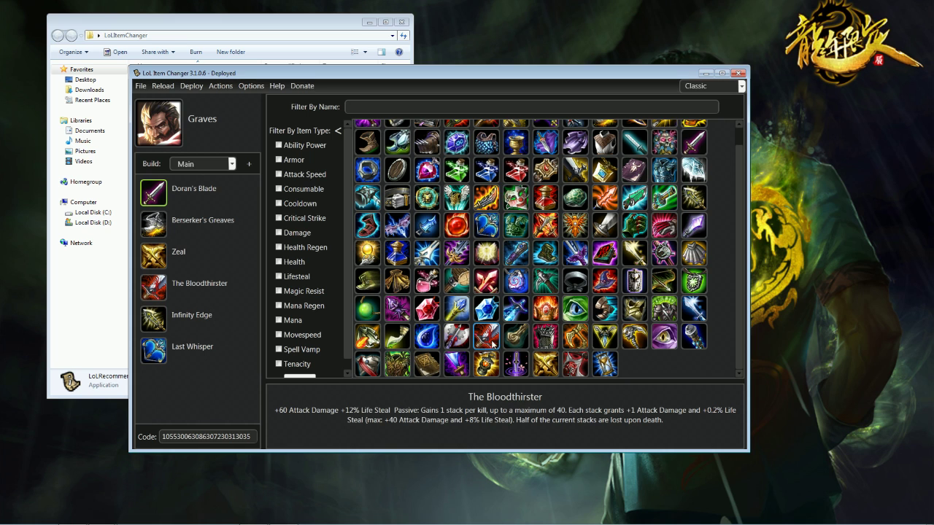
{"action": "scroll", "coordinate": [549, 302], "scroll_direction": "up", "scroll_amount": 1}
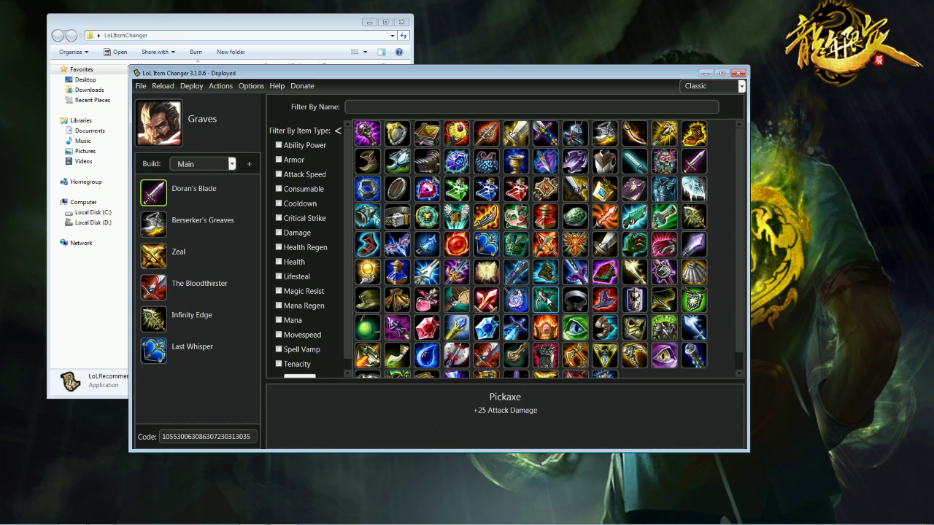
{"action": "left_click", "coordinate": [487, 305]}
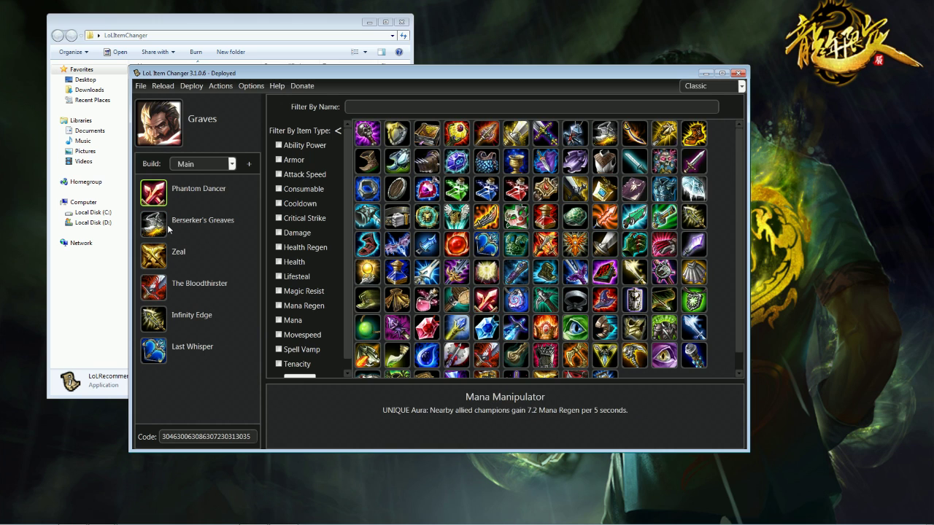
Swap Zeal for Trinity Force, then put Quicksilver Sash in slot 1 and Phantom Dancer in slot 3.
{"action": "left_click", "coordinate": [153, 269]}
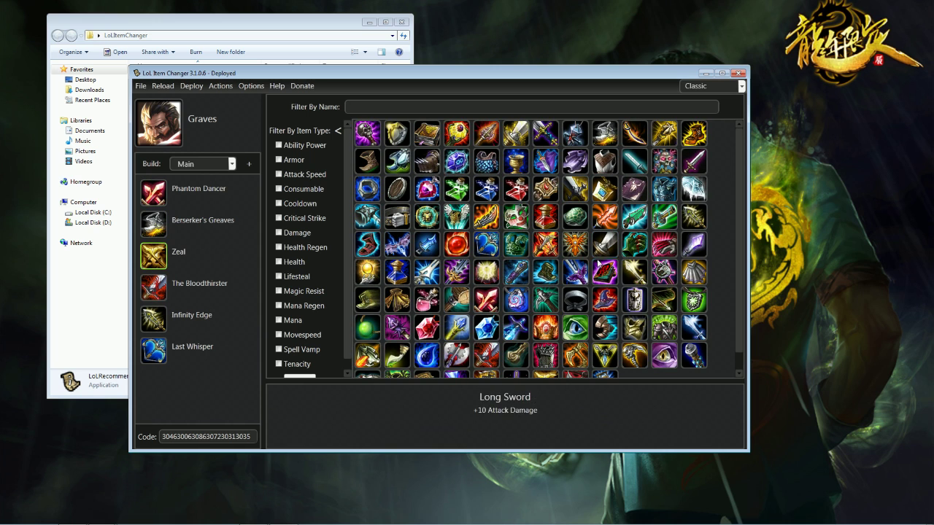
{"action": "left_click", "coordinate": [605, 355]}
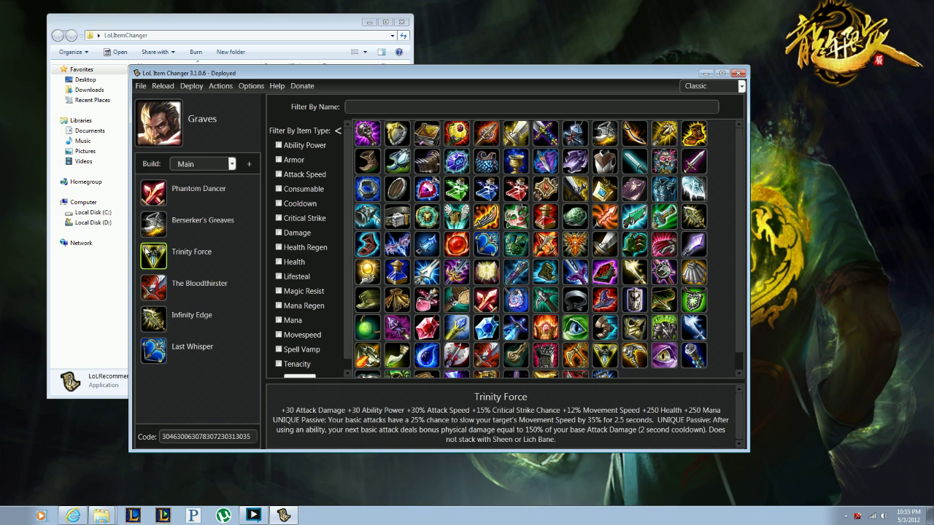
{"action": "scroll", "coordinate": [563, 248], "scroll_direction": "down", "scroll_amount": 1}
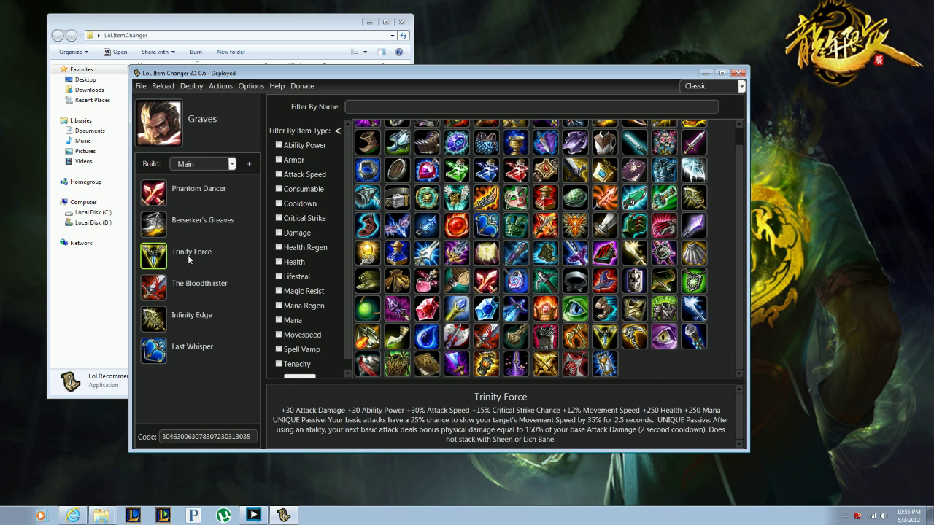
{"action": "left_click", "coordinate": [149, 196]}
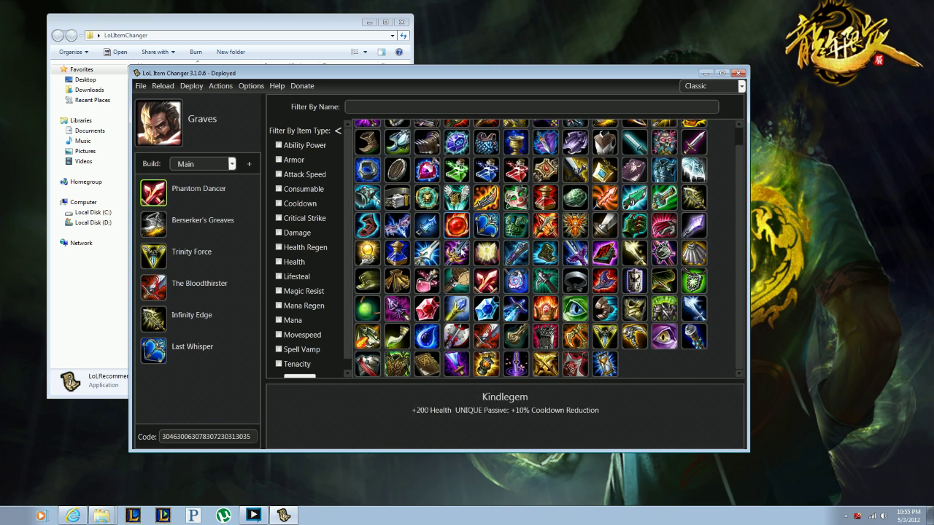
{"action": "scroll", "coordinate": [413, 348], "scroll_direction": "up", "scroll_amount": 1}
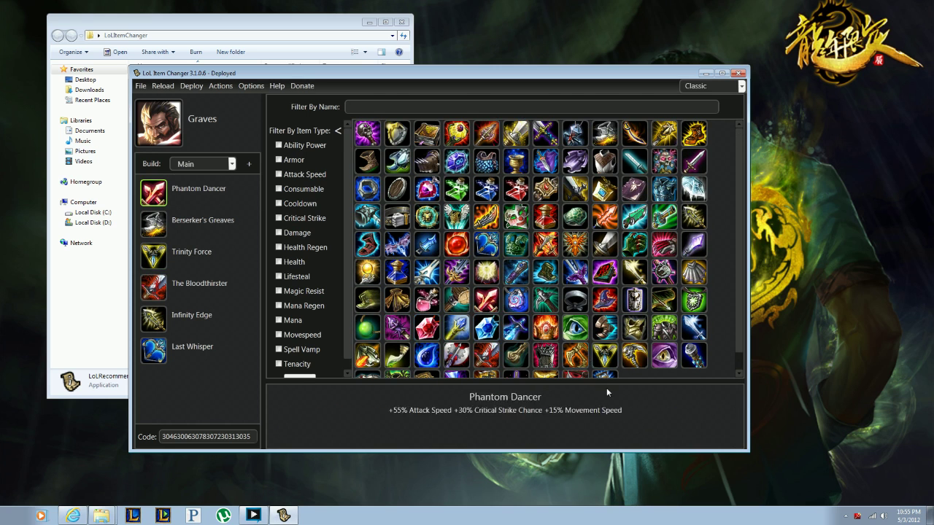
{"action": "left_click_drag", "start_coordinate": [575, 299], "coordinate": [153, 192]}
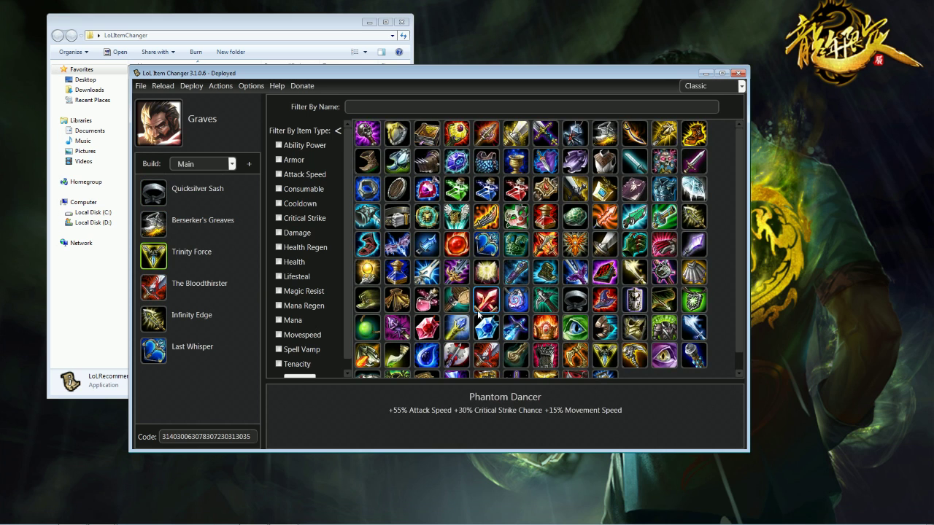
{"action": "left_click_drag", "start_coordinate": [479, 312], "coordinate": [155, 255]}
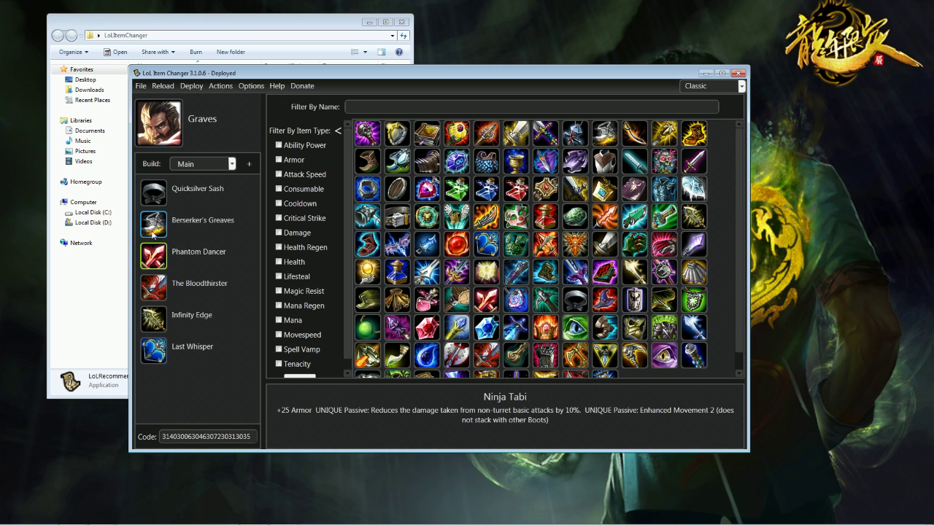
{"action": "left_click", "coordinate": [157, 255]}
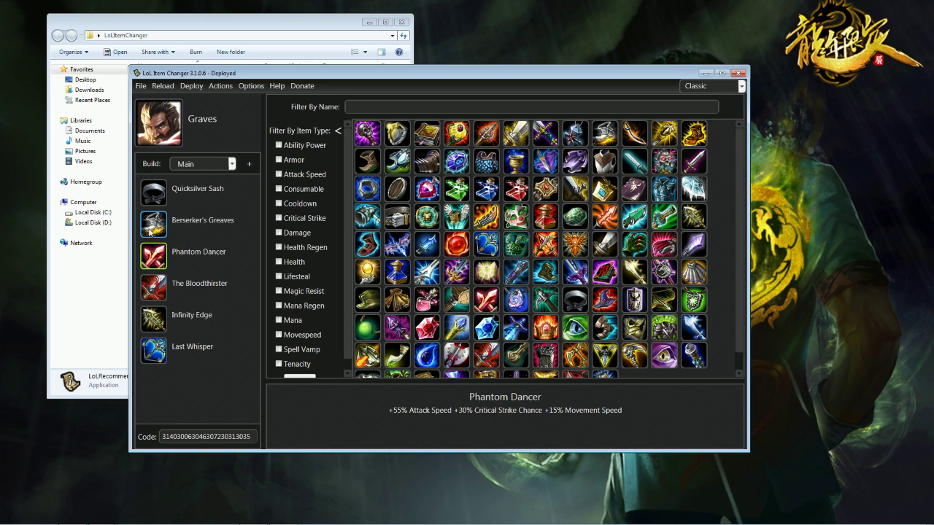
{"action": "scroll", "coordinate": [547, 267], "scroll_direction": "down", "scroll_amount": 1}
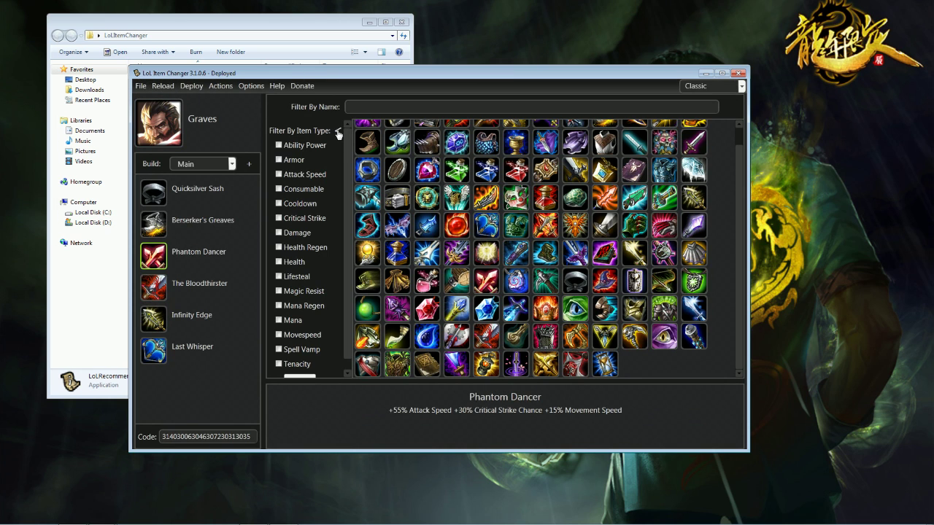
Scroll back up in the grid, leaving Graves's six-item build unchanged.
{"action": "scroll", "coordinate": [365, 139], "scroll_direction": "up", "scroll_amount": 1}
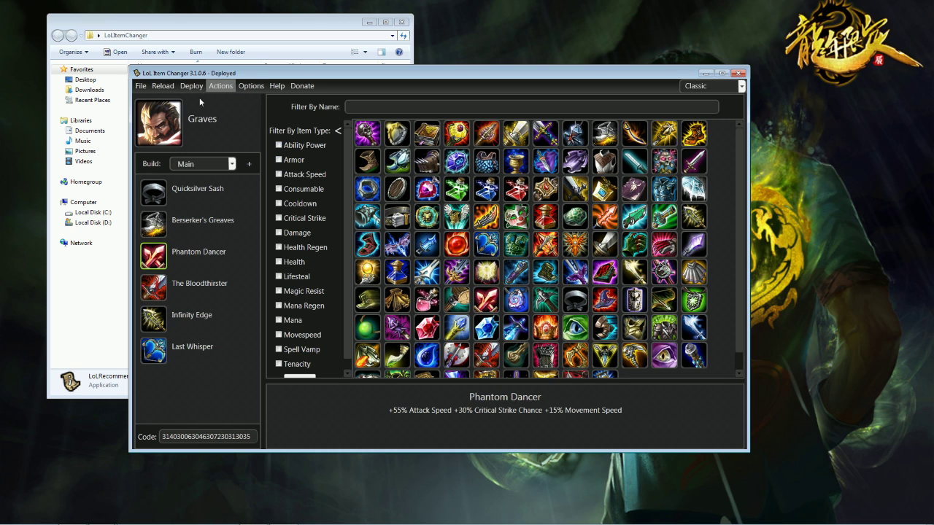
View Lee Sin's, Vladimir's and Yorick's builds, then bring XSplit to the front.
{"action": "left_click", "coordinate": [158, 123]}
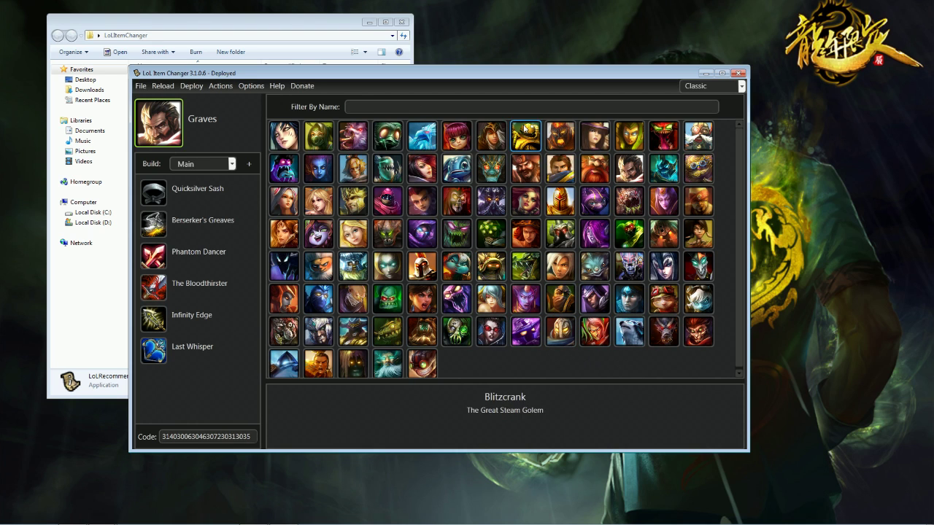
{"action": "left_click", "coordinate": [698, 210]}
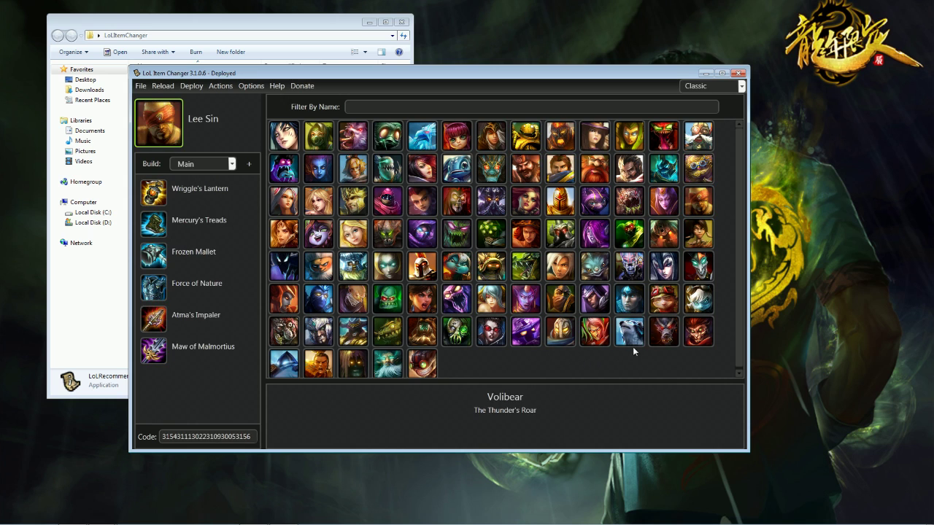
{"action": "left_click", "coordinate": [597, 334]}
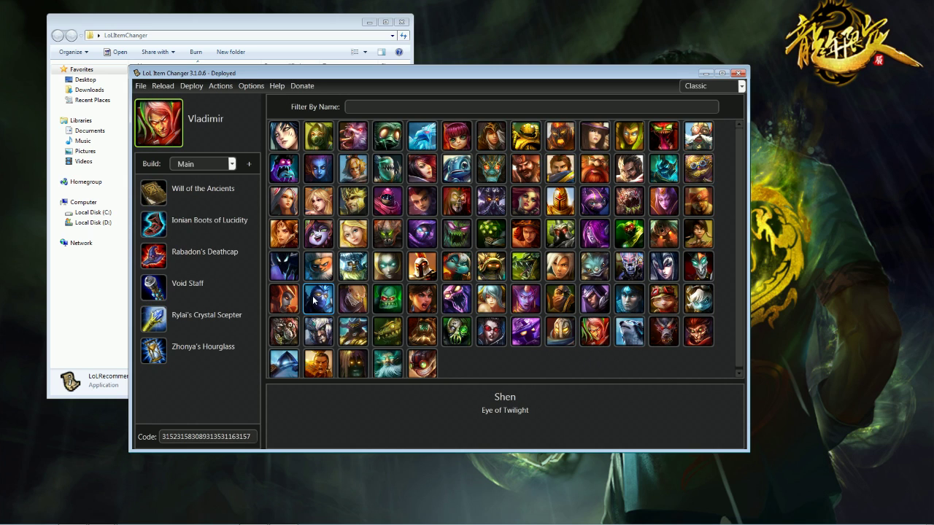
{"action": "left_click", "coordinate": [353, 365]}
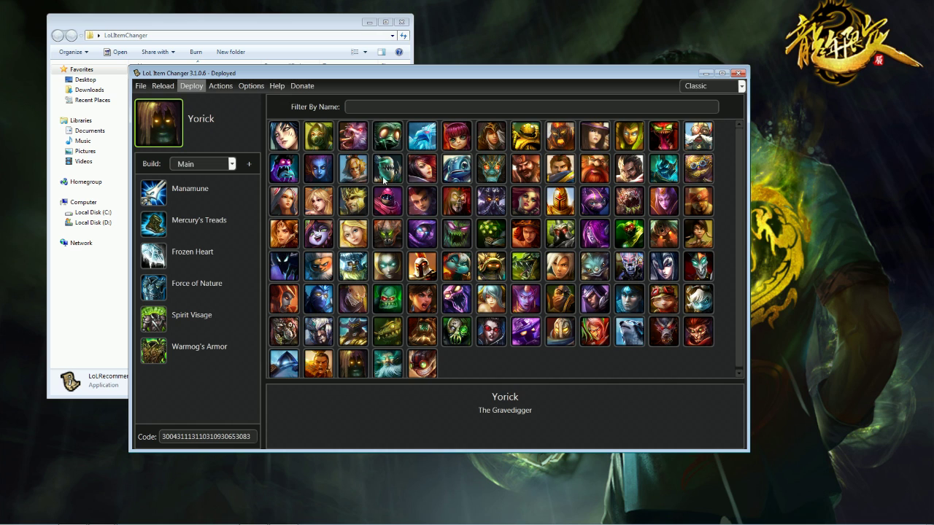
{"action": "left_click", "coordinate": [256, 516]}
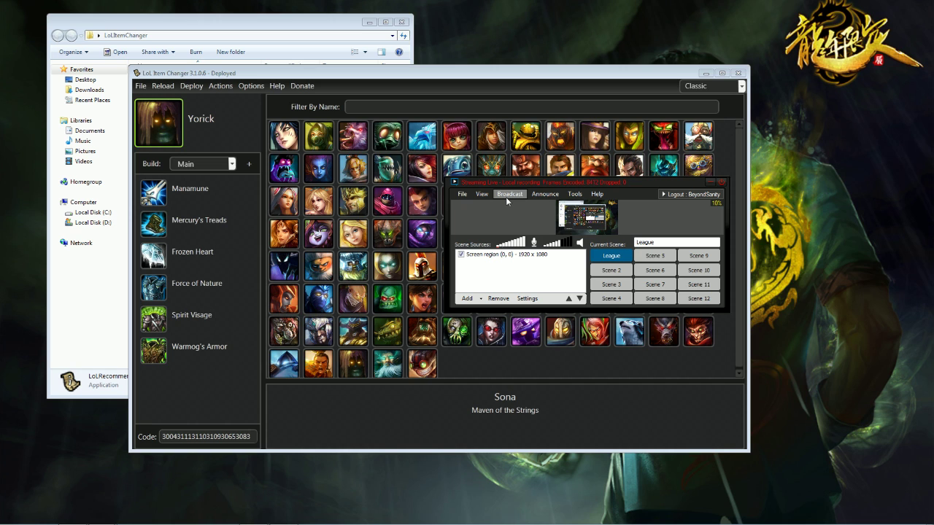
{"action": "left_click", "coordinate": [505, 197]}
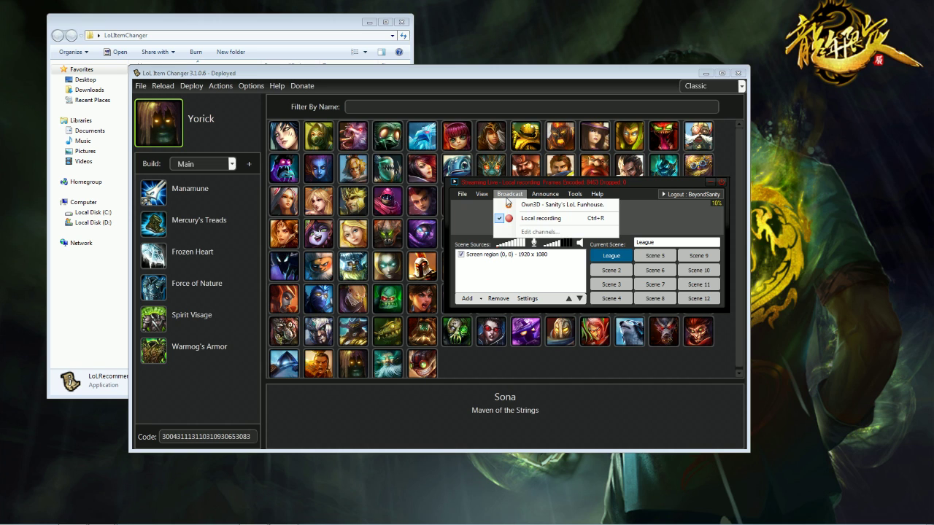
{"action": "left_click", "coordinate": [492, 201]}
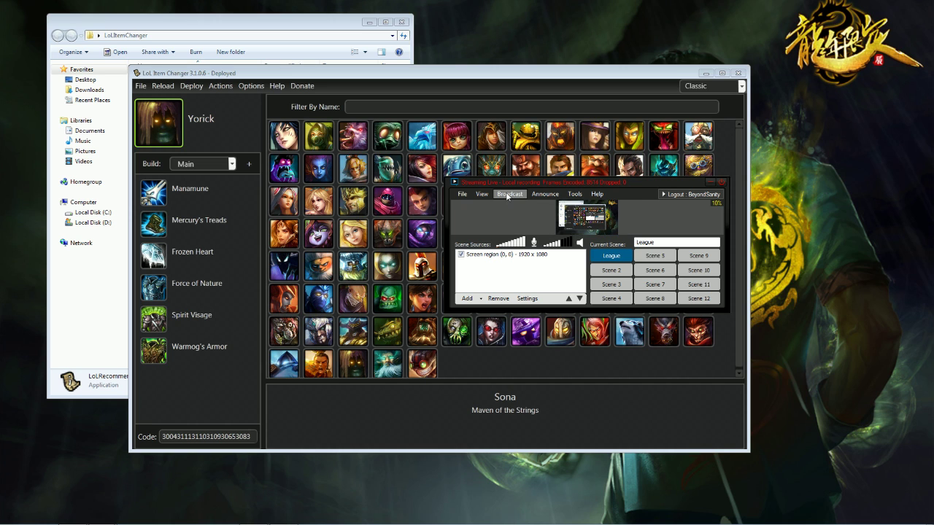